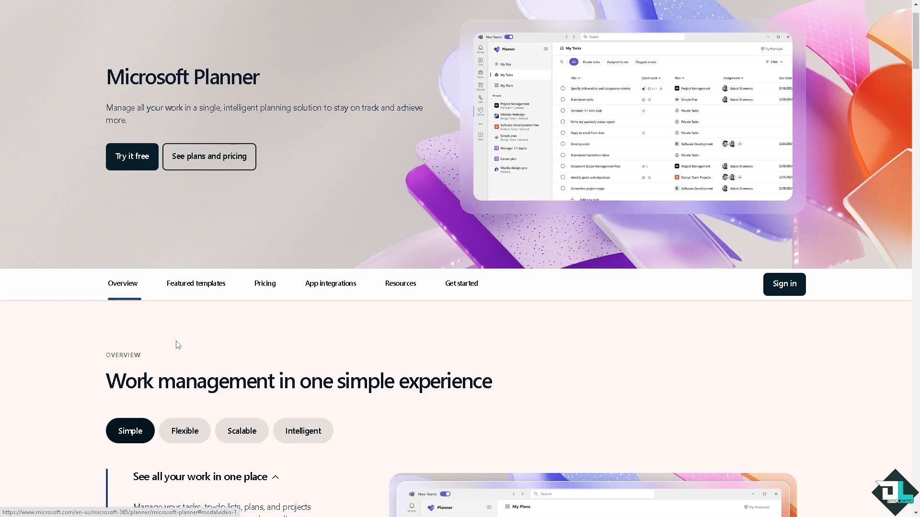
# Start using Planner for free, landing on the My Day page
pyautogui.click(132, 157)
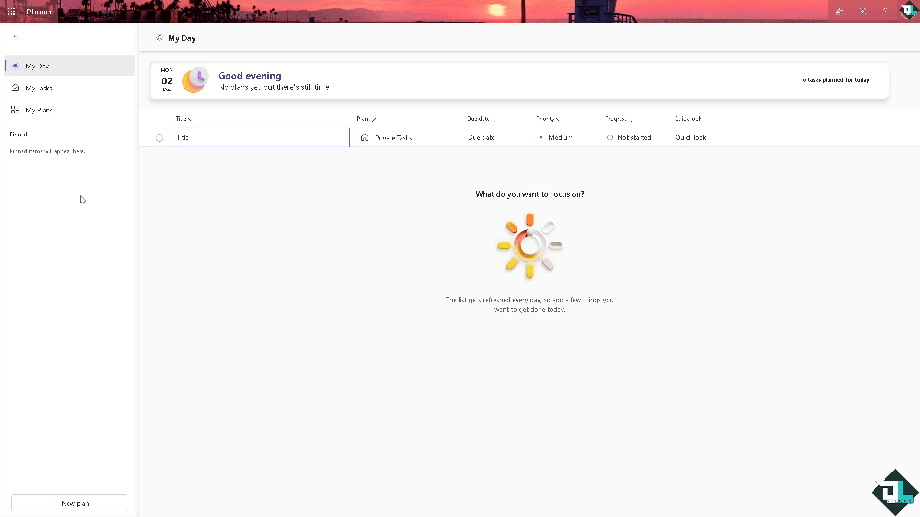
# From My Plans, open the 'How to Lock Tasks in Microsoft Planner' plan
pyautogui.click(56, 112)
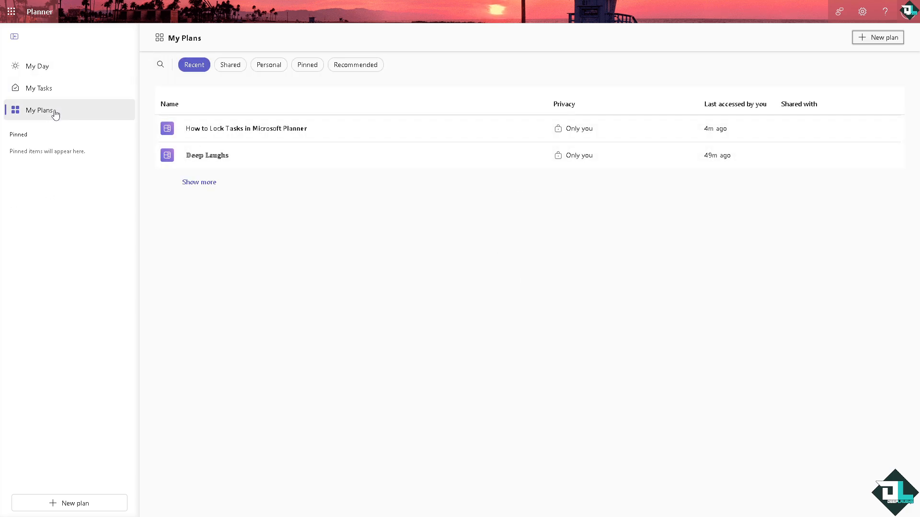
pyautogui.click(322, 132)
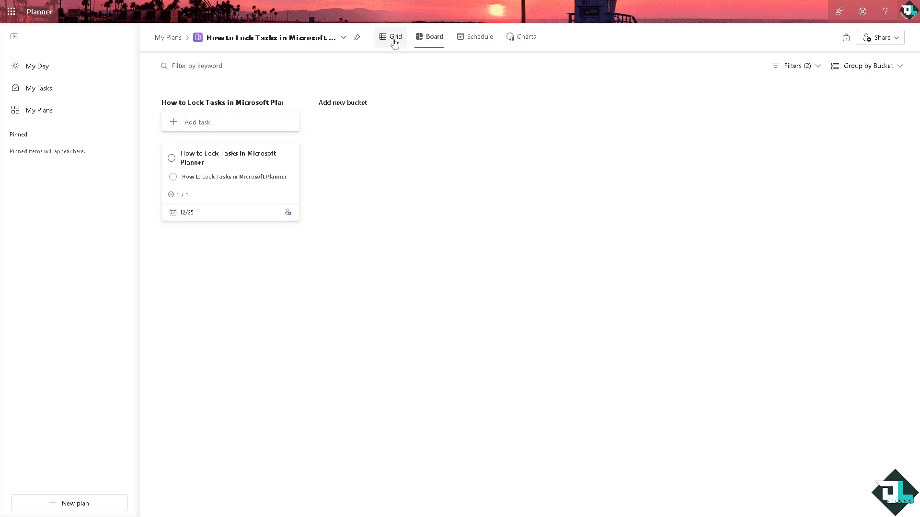
# Switch the plan to Grid view and open the task's full details
pyautogui.click(394, 39)
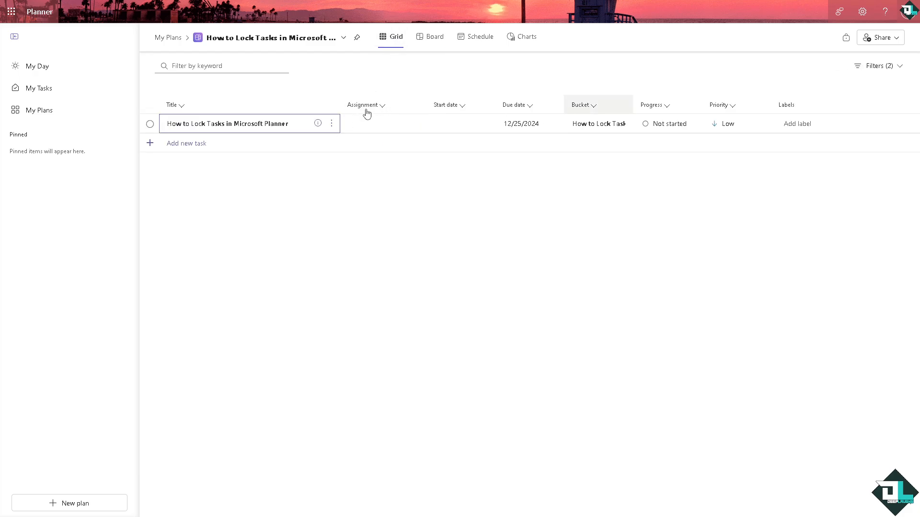
pyautogui.click(332, 124)
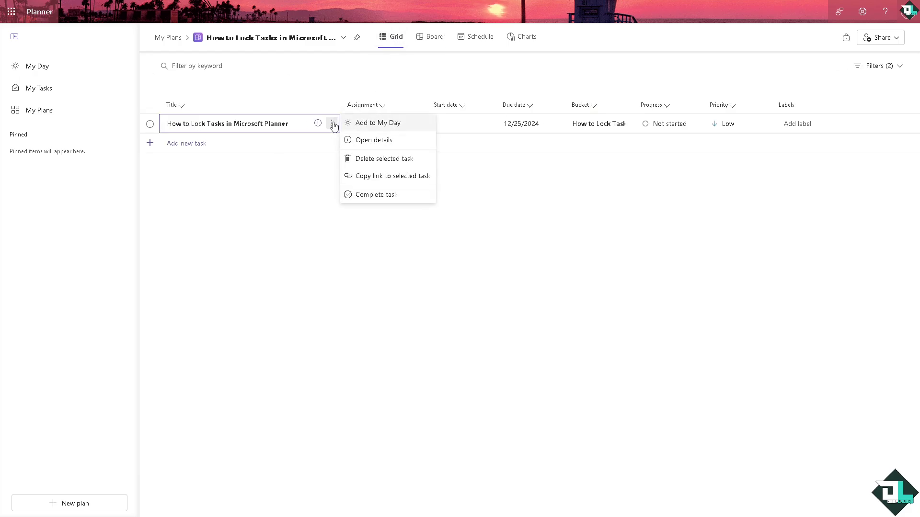
pyautogui.click(373, 140)
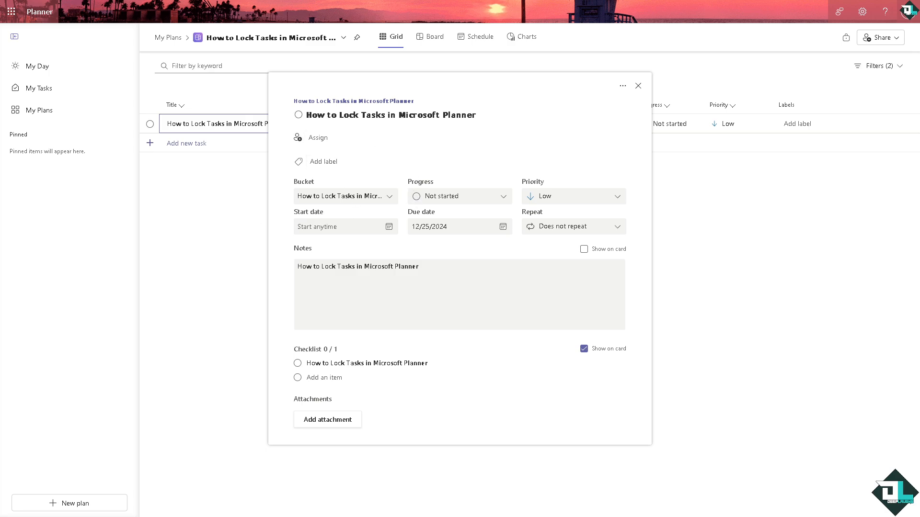
# Add a LOCK!!! line to the task notes and show the notes on the card
pyautogui.click(357, 316)
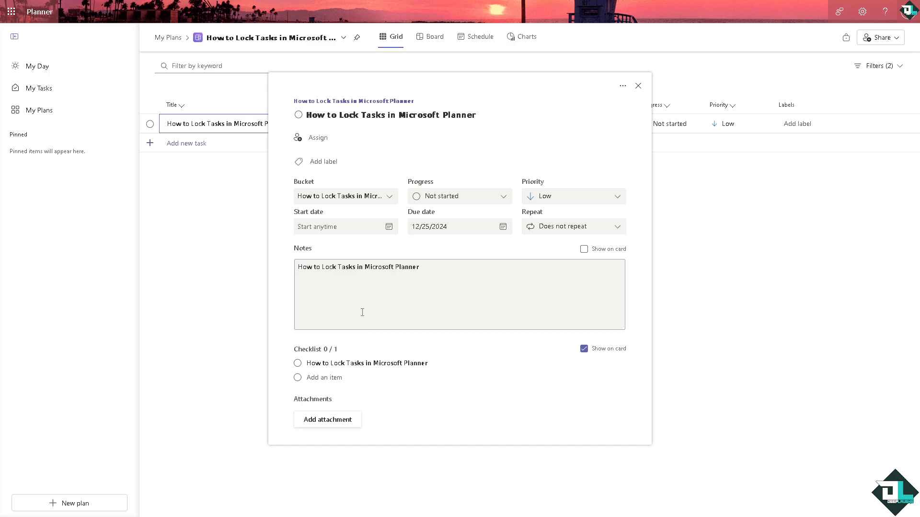
pyautogui.click(466, 273)
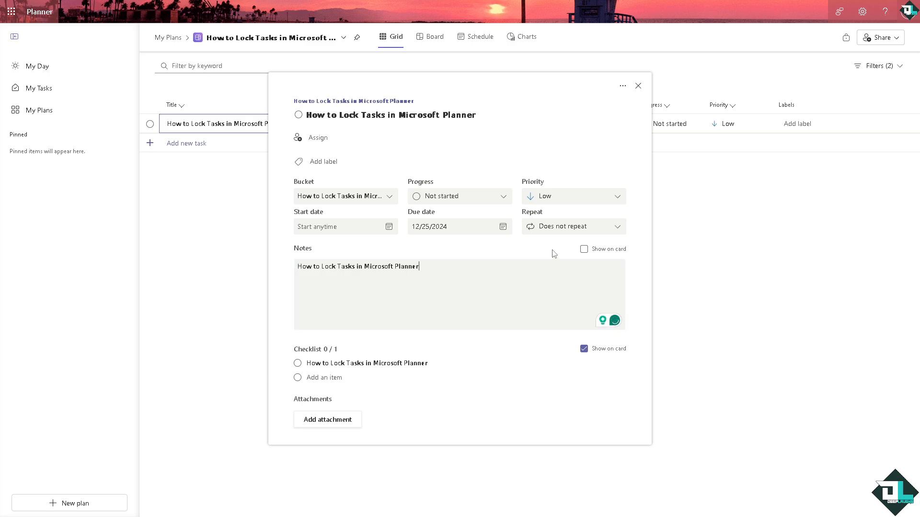
pyautogui.click(584, 249)
pyautogui.click(501, 271)
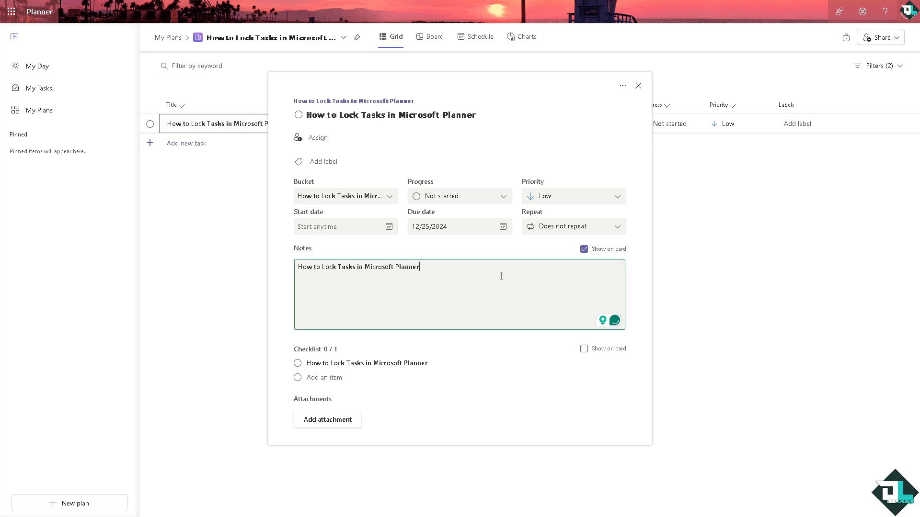
pyautogui.press('Return')
pyautogui.write('OCK')
pyautogui.write('!!!')
# Add a LOCK!!! checklist item, set the priority to Urgent, and close the details
pyautogui.click(349, 372)
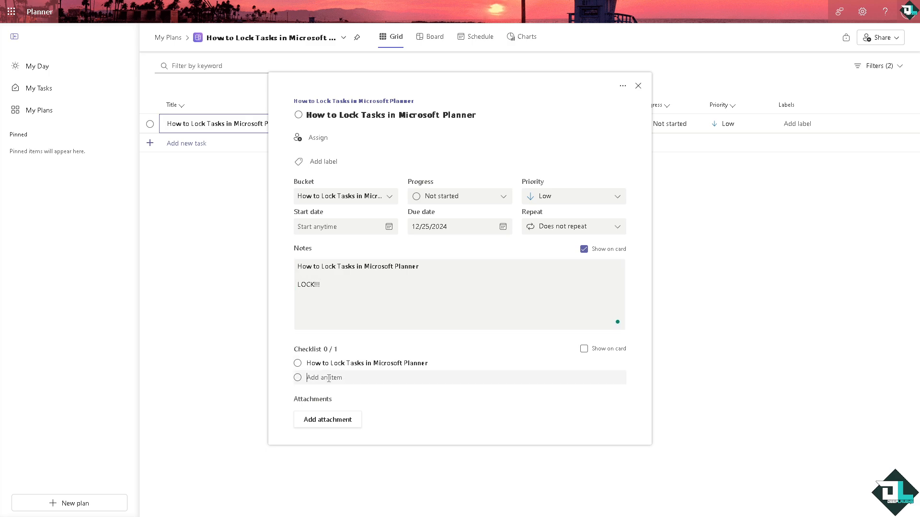
pyautogui.write('LOCK!!!')
pyautogui.press('Return')
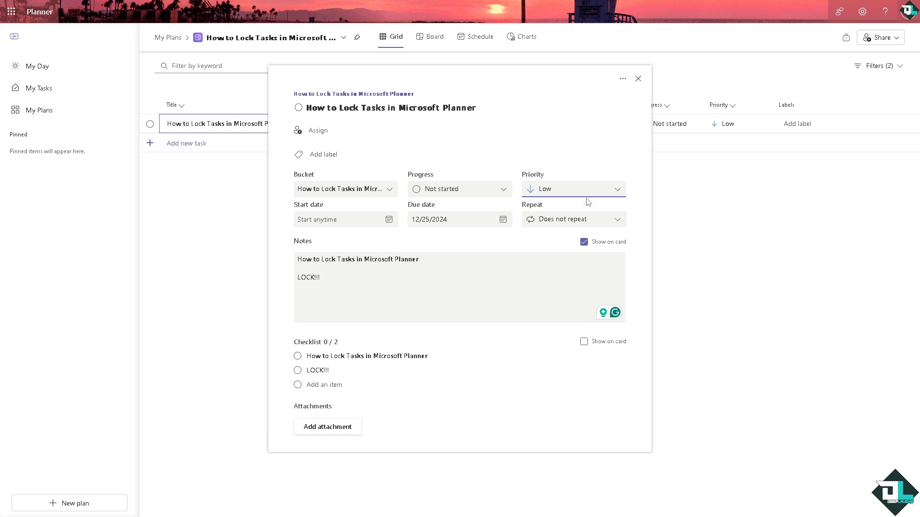
pyautogui.click(575, 189)
pyautogui.click(565, 207)
pyautogui.click(641, 80)
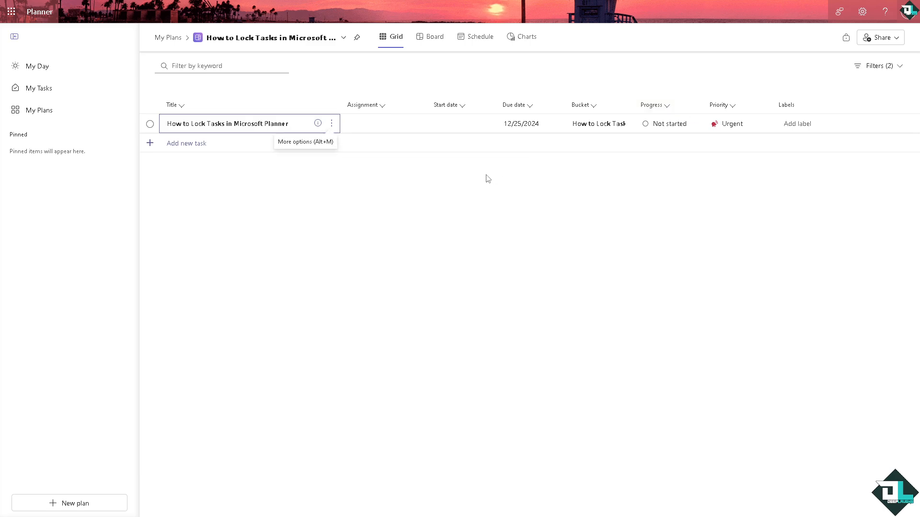
# Apply the red UPDATE label to the task and rename it to LOCK
pyautogui.click(804, 125)
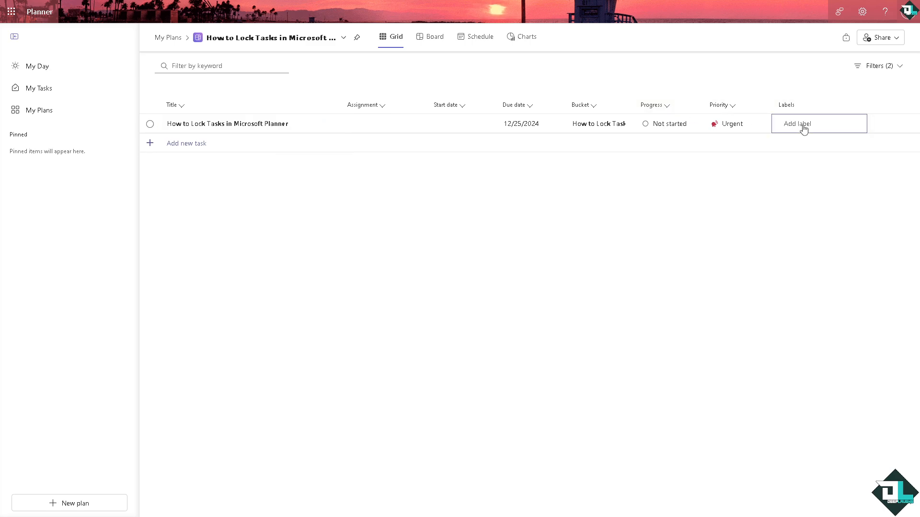
pyautogui.click(804, 126)
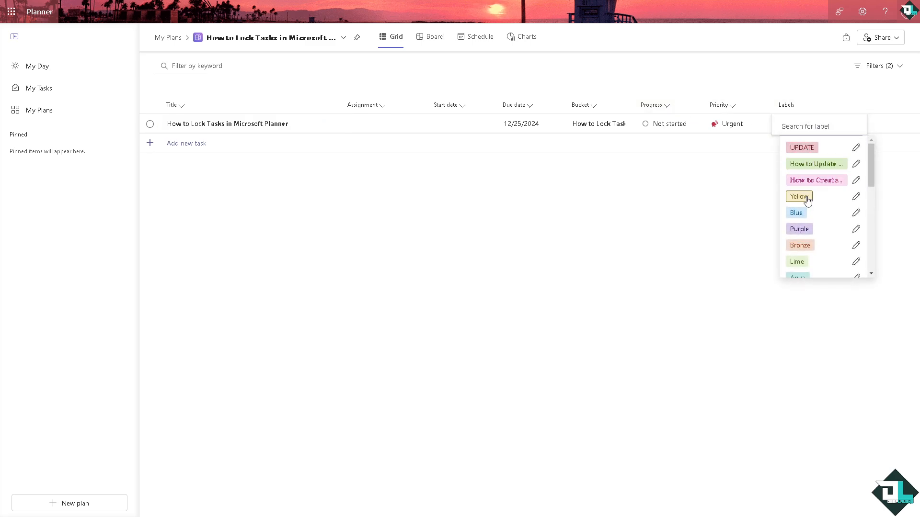
pyautogui.click(802, 147)
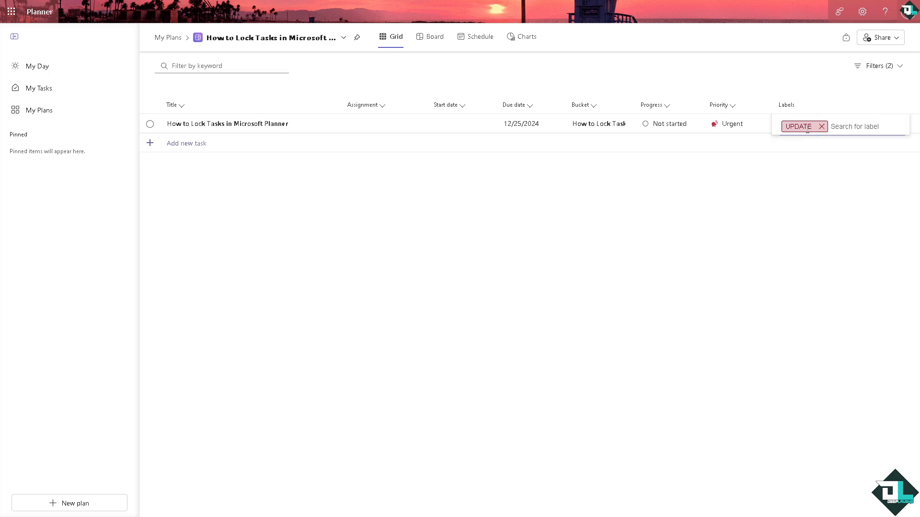
pyautogui.click(797, 126)
pyautogui.doubleClick(803, 157)
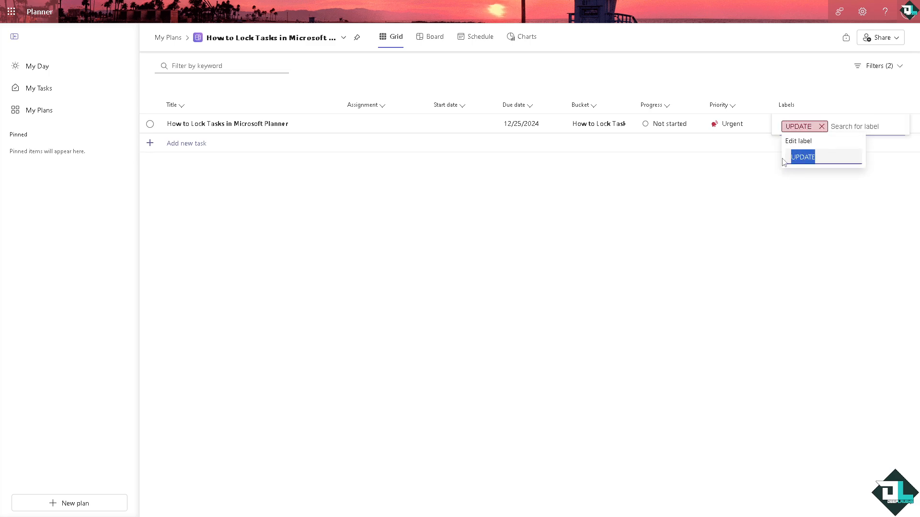
pyautogui.write('LOCK')
pyautogui.press('Return')
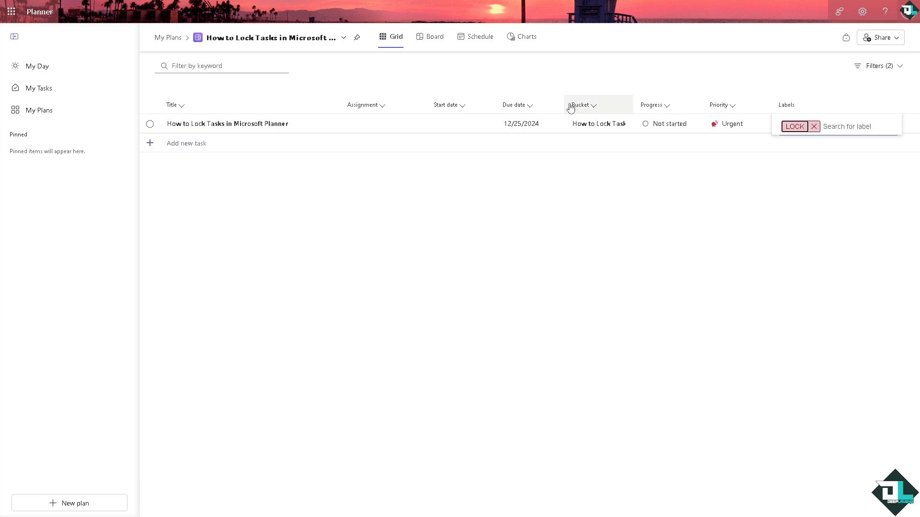
pyautogui.click(623, 124)
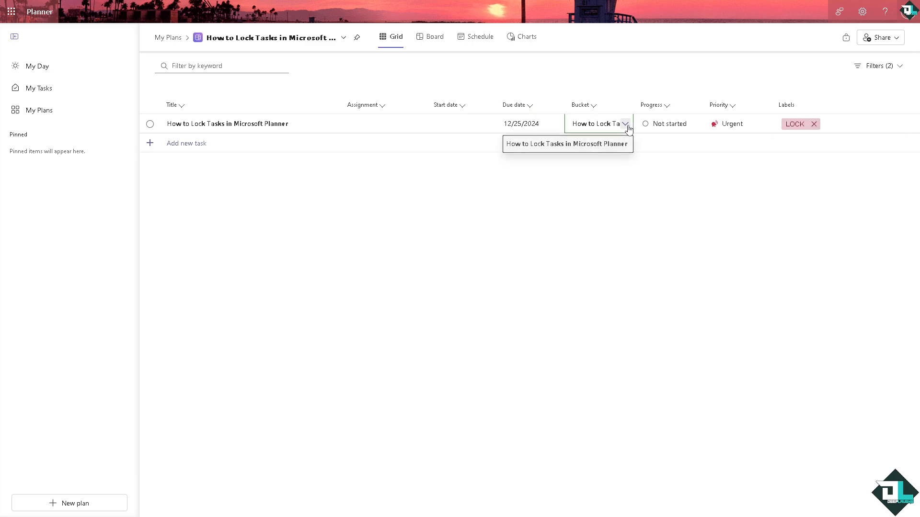
pyautogui.click(431, 37)
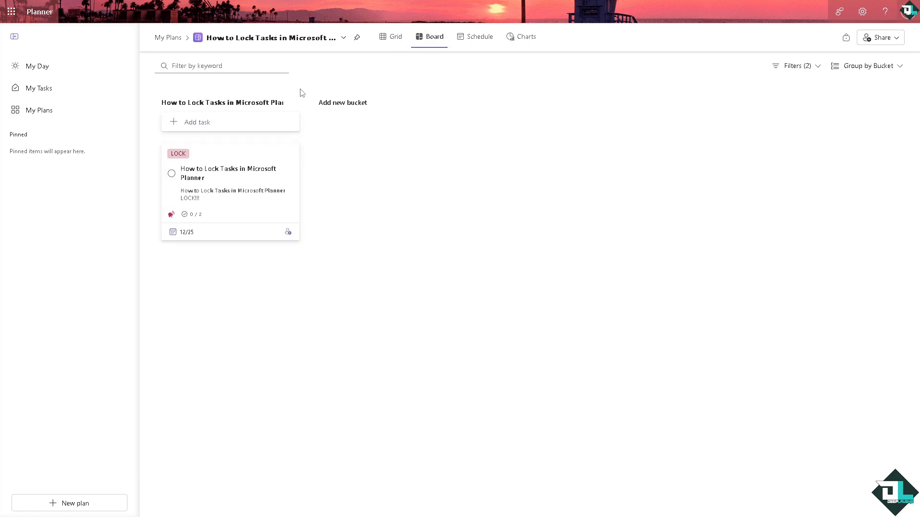
pyautogui.click(237, 103)
pyautogui.hotkey('ctrl', 'a')
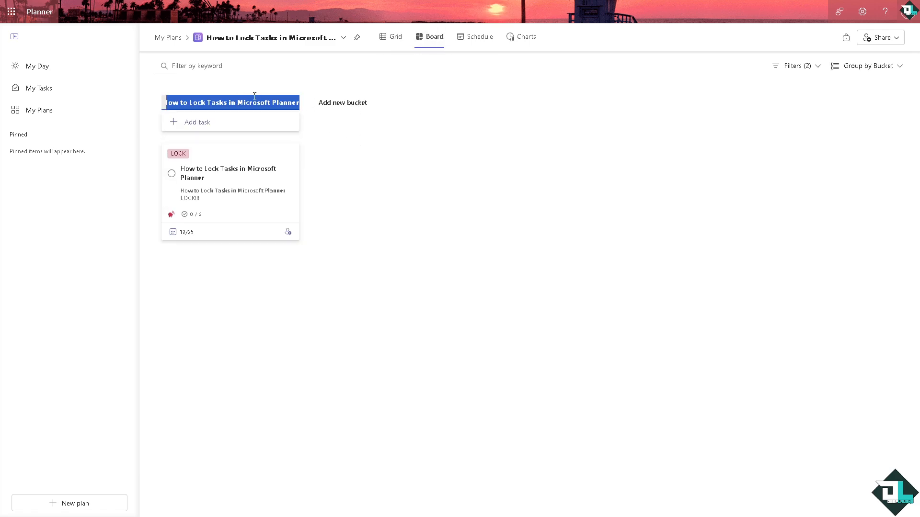
pyautogui.click(394, 39)
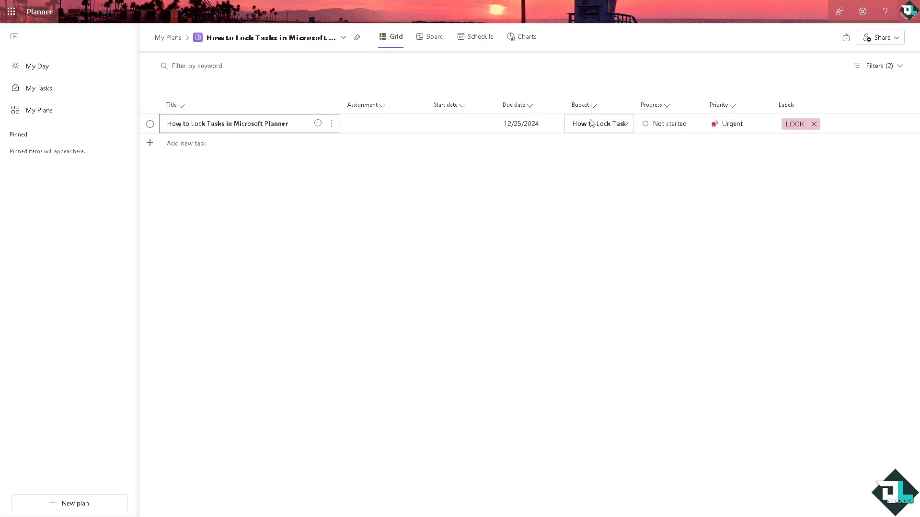